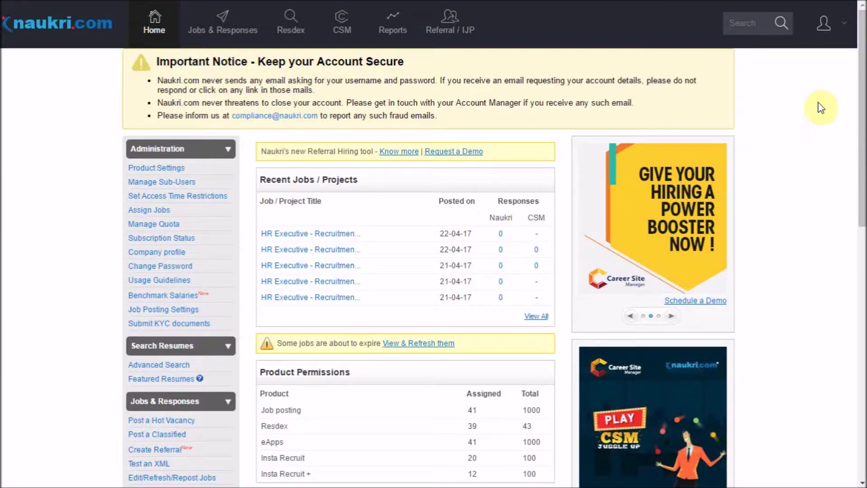
# Go to the Resdex reports from the Reports menu to reach the Database Usage page.
pyautogui.click(825, 24)
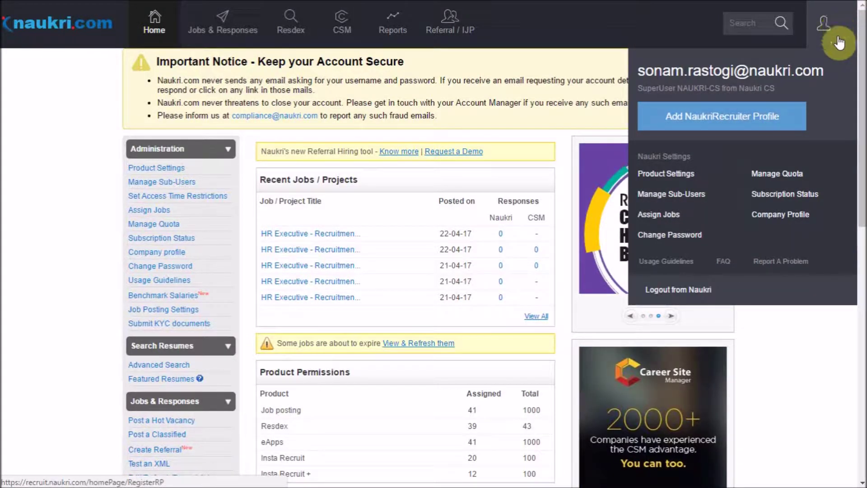
pyautogui.moveTo(394, 24)
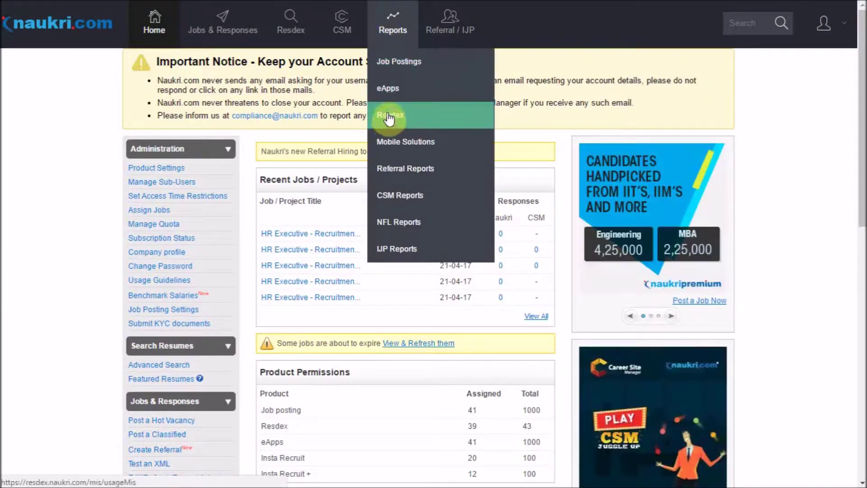
pyautogui.click(387, 116)
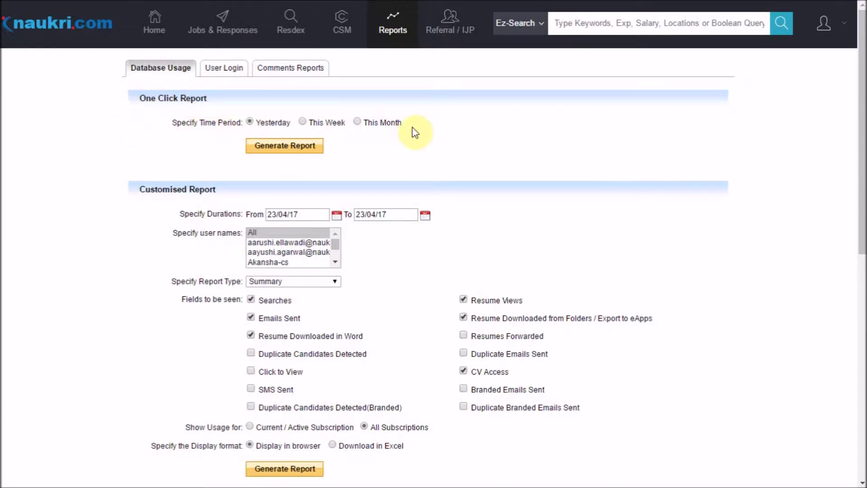
pyautogui.scroll(-1, 415, 129)
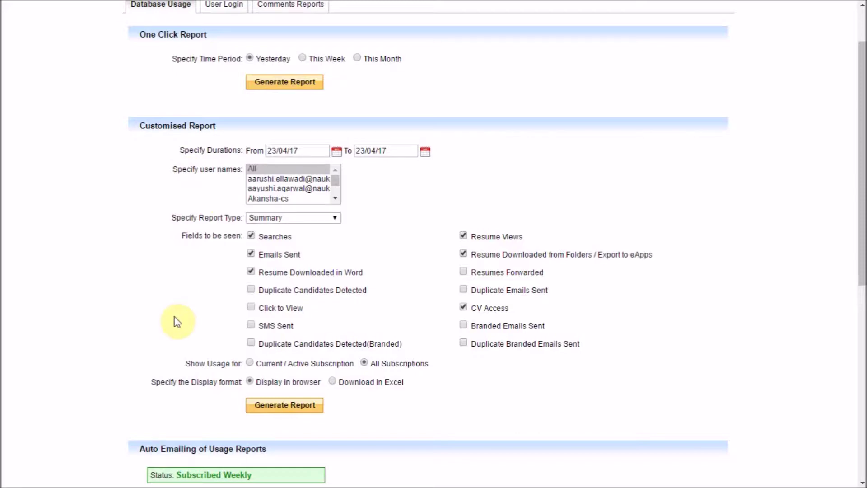
pyautogui.scroll(-2, 175, 317)
pyautogui.scroll(-1, 174, 317)
pyautogui.scroll(-1, 175, 317)
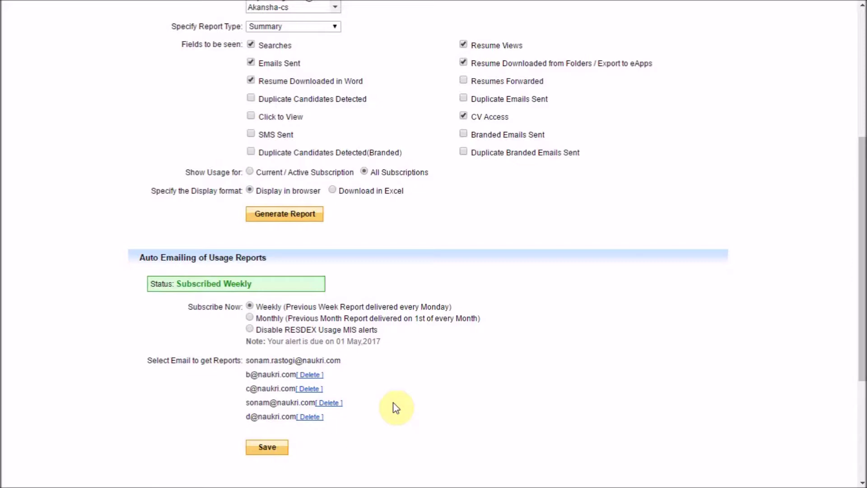
pyautogui.scroll(5, 393, 403)
pyautogui.scroll(5, 394, 402)
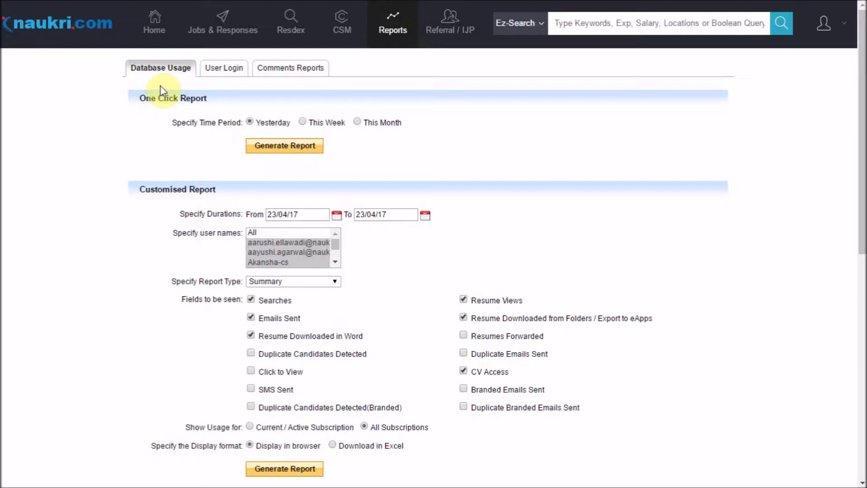
pyautogui.scroll(-1, 142, 178)
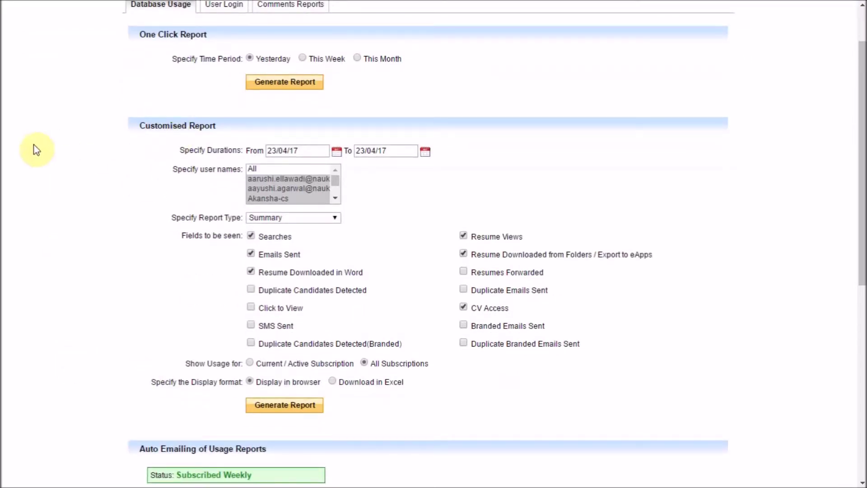
pyautogui.scroll(1, 125, 451)
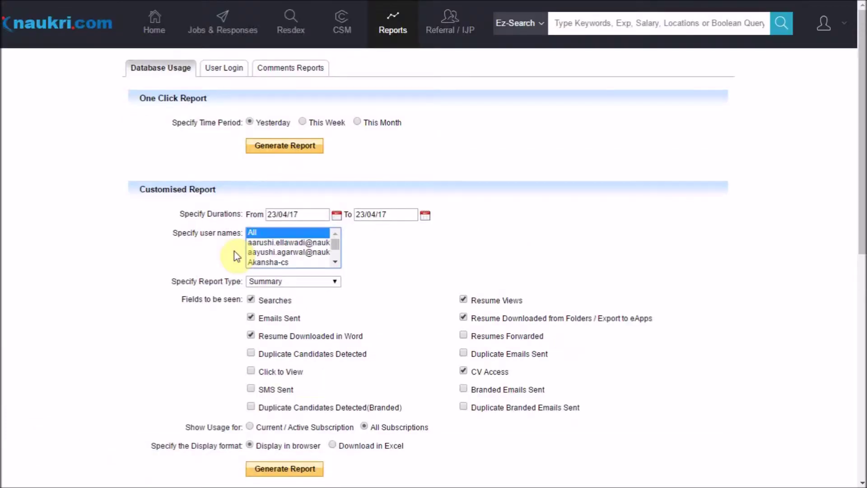
pyautogui.click(267, 241)
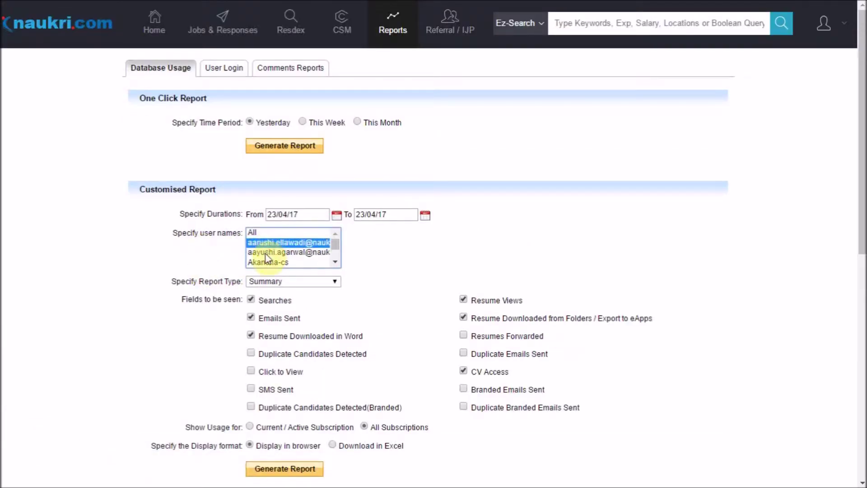
pyautogui.moveTo(267, 244); pyautogui.dragTo(268, 263)
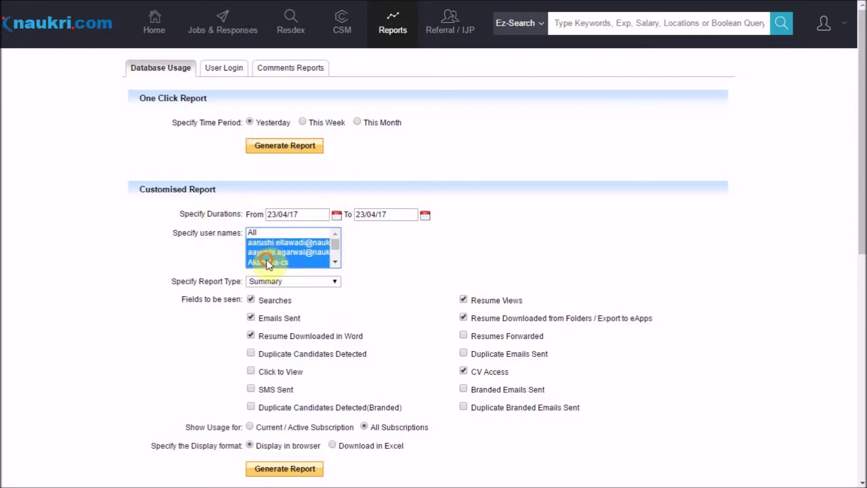
pyautogui.click(255, 232)
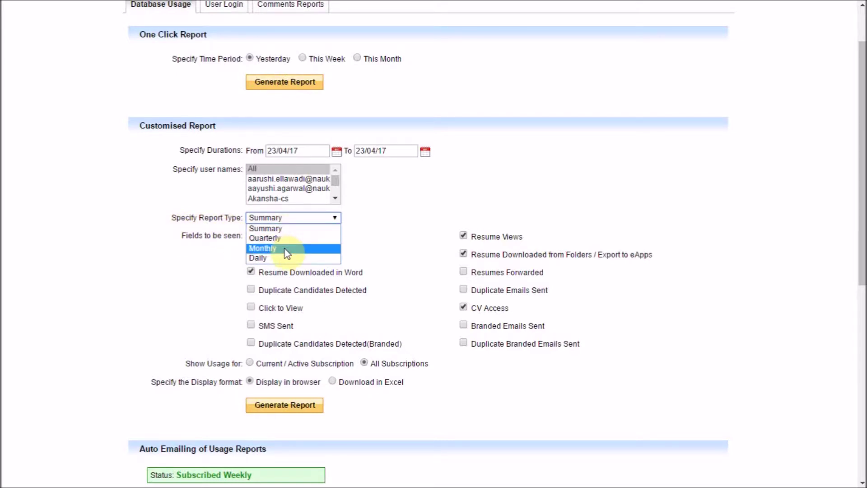
pyautogui.click(390, 248)
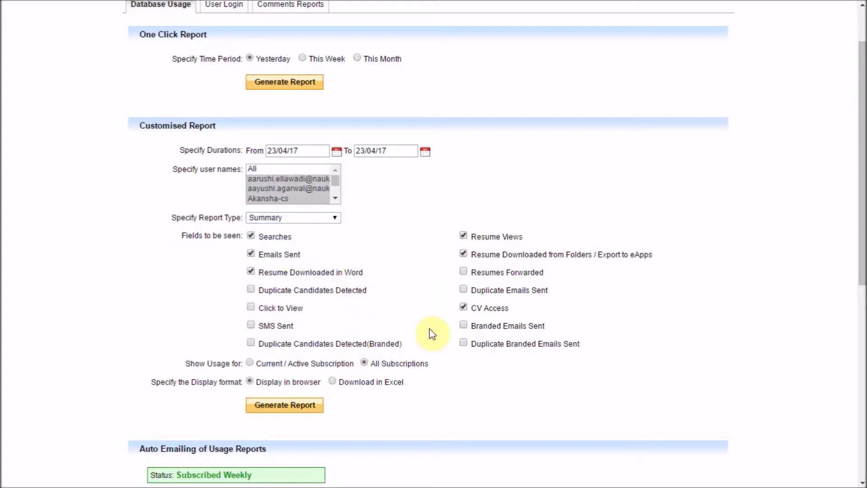
pyautogui.scroll(-1, 433, 332)
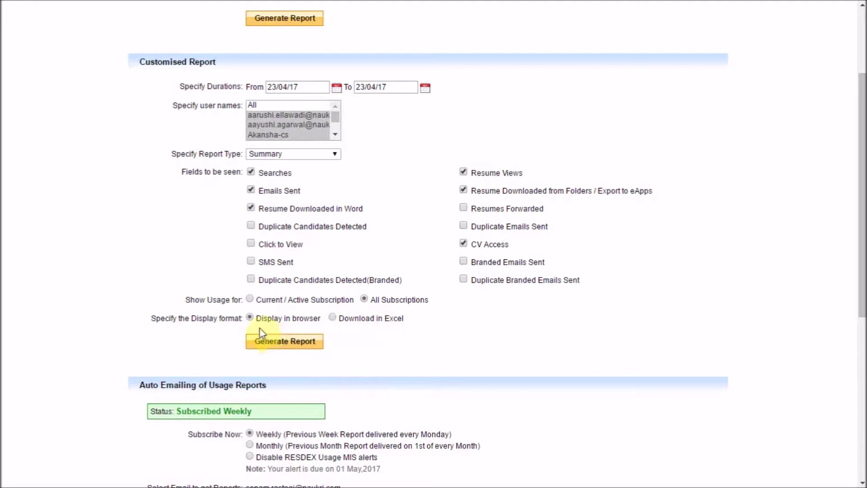
pyautogui.click(301, 347)
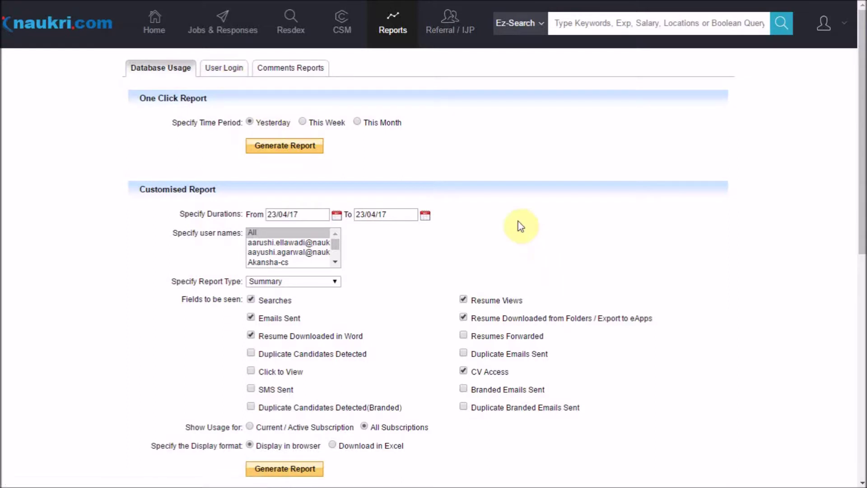
# Generate the User Login report with all sub-users selected.
pyautogui.click(224, 68)
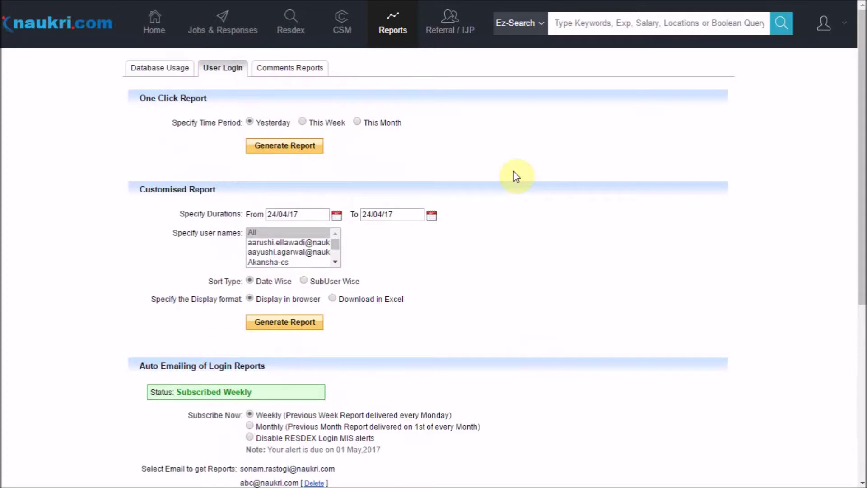
pyautogui.click(257, 233)
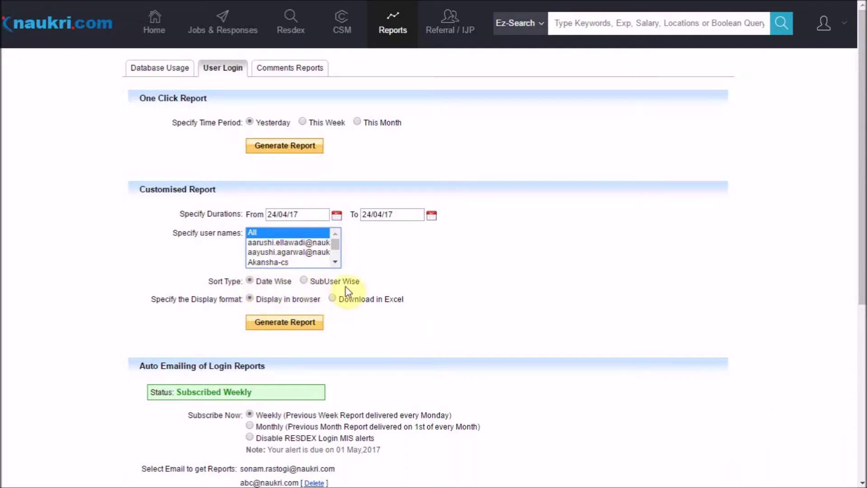
pyautogui.click(284, 322)
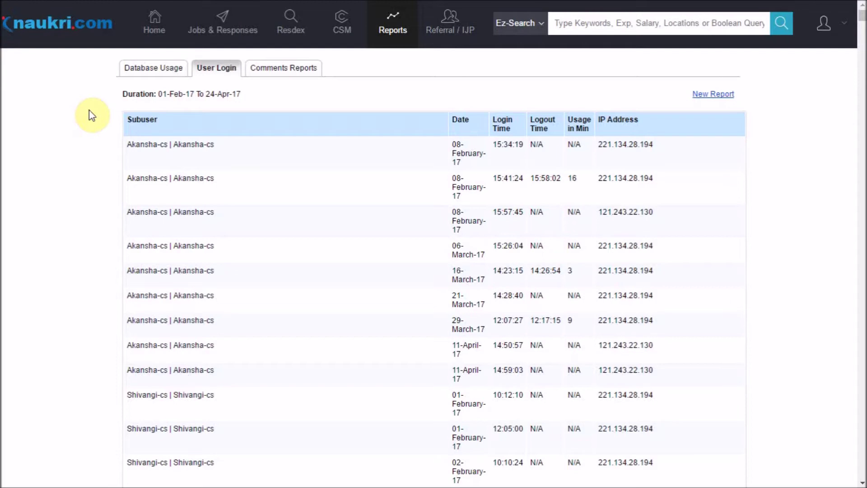
# Generate the Comments Report with the start date set to 26/03/17.
pyautogui.click(283, 68)
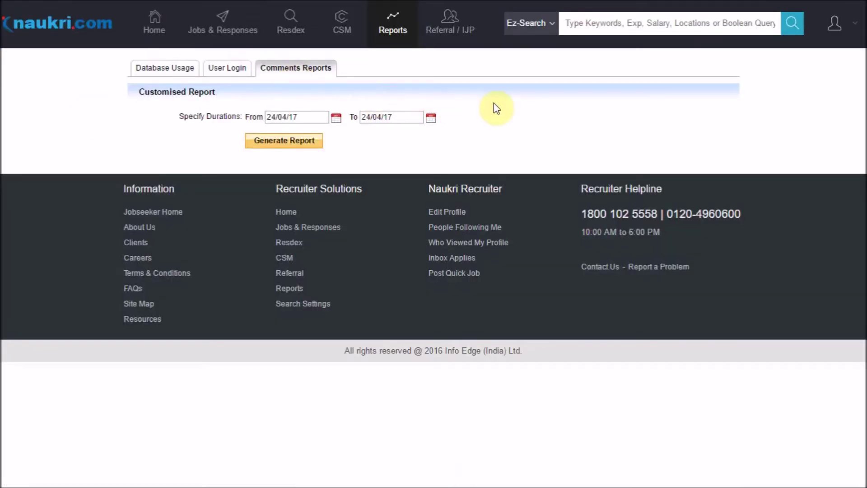
pyautogui.click(336, 118)
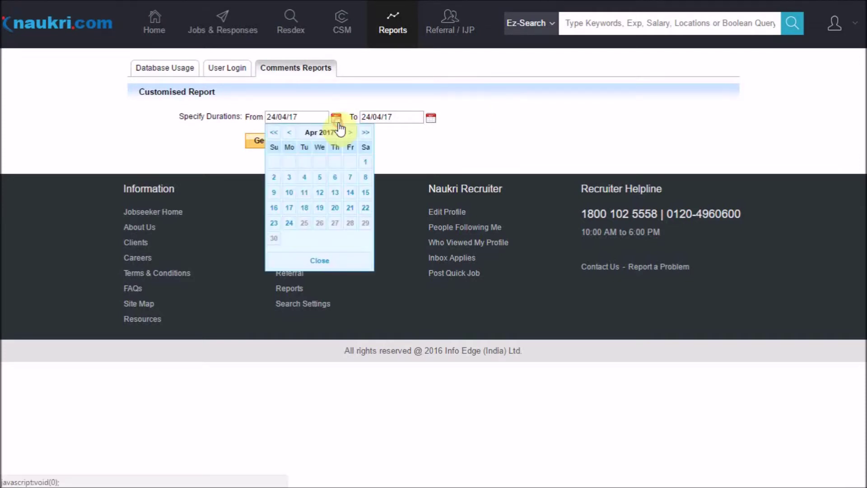
pyautogui.click(279, 132)
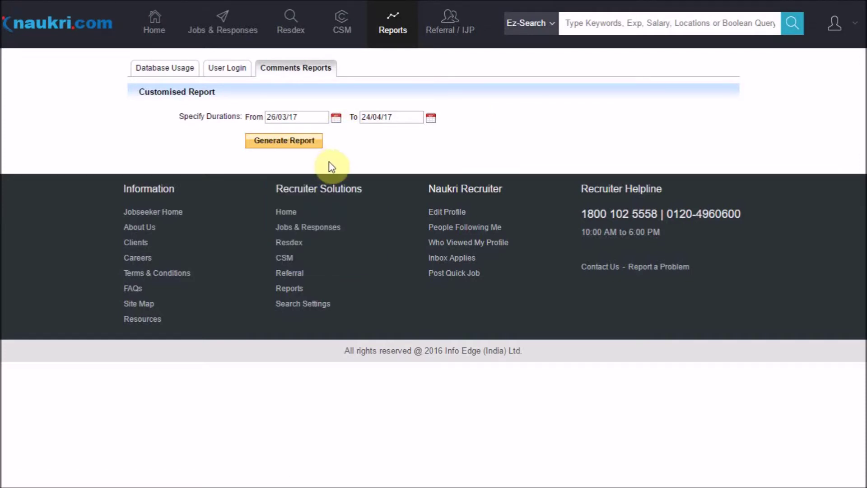
pyautogui.click(277, 144)
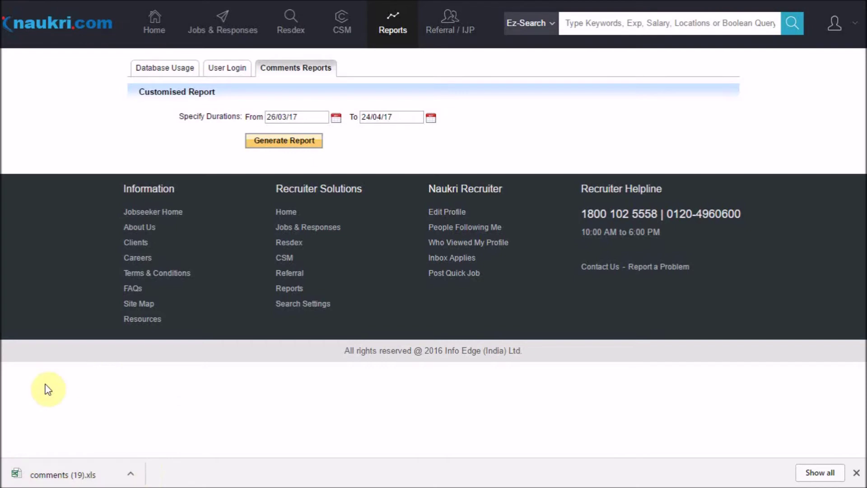
# Open the downloaded comments (19).xls file from the download bar.
pyautogui.click(80, 478)
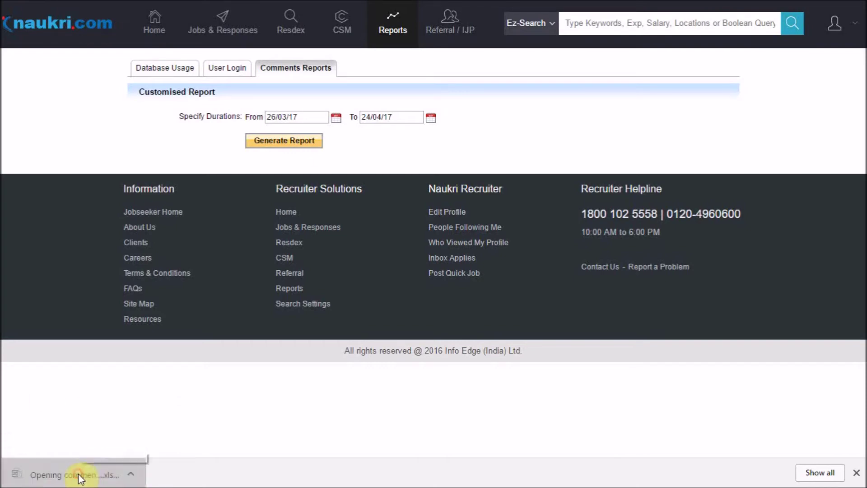